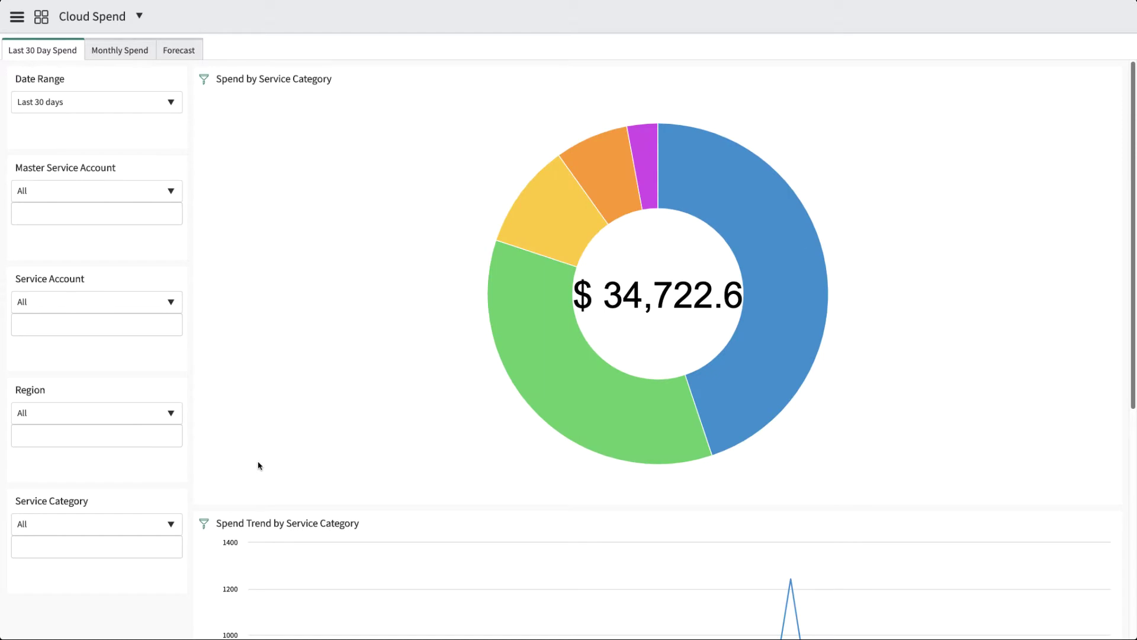
# Step: Filter last-30-day spend to the Dev Lab account and region ap-northeast-2, totaling $426.63
pyautogui.click(1132, 523)
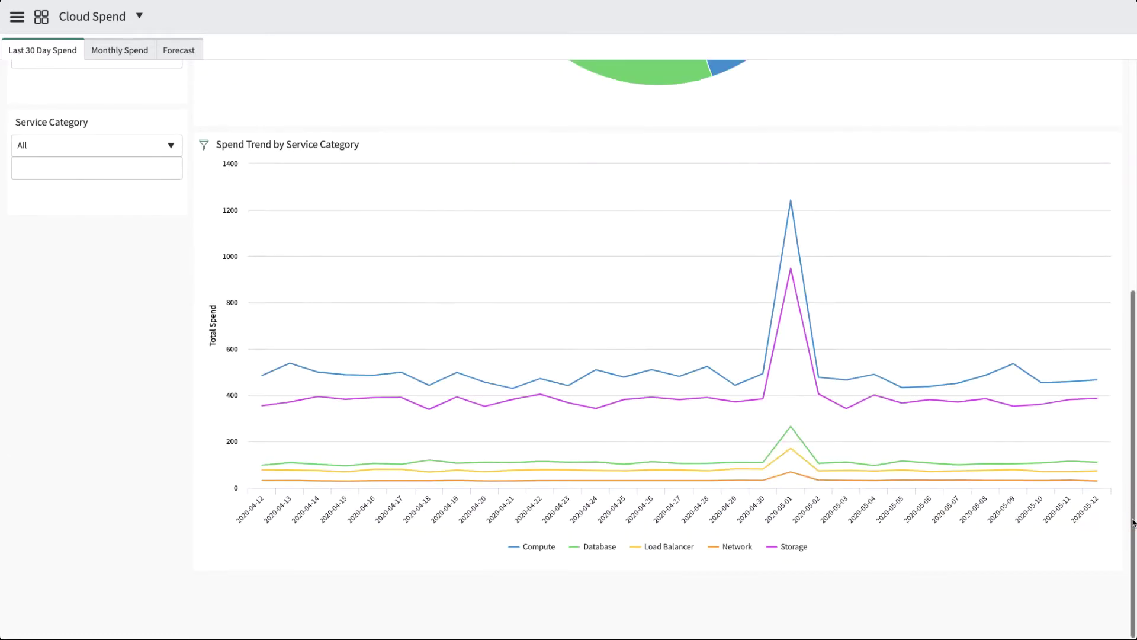
pyautogui.click(1133, 163)
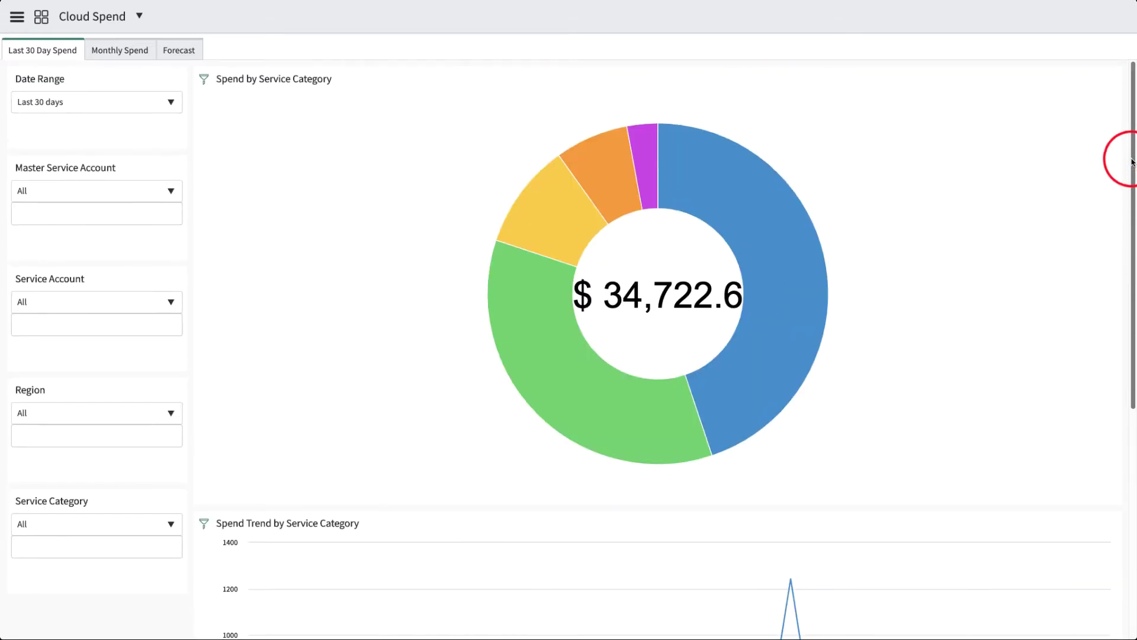
pyautogui.click(98, 302)
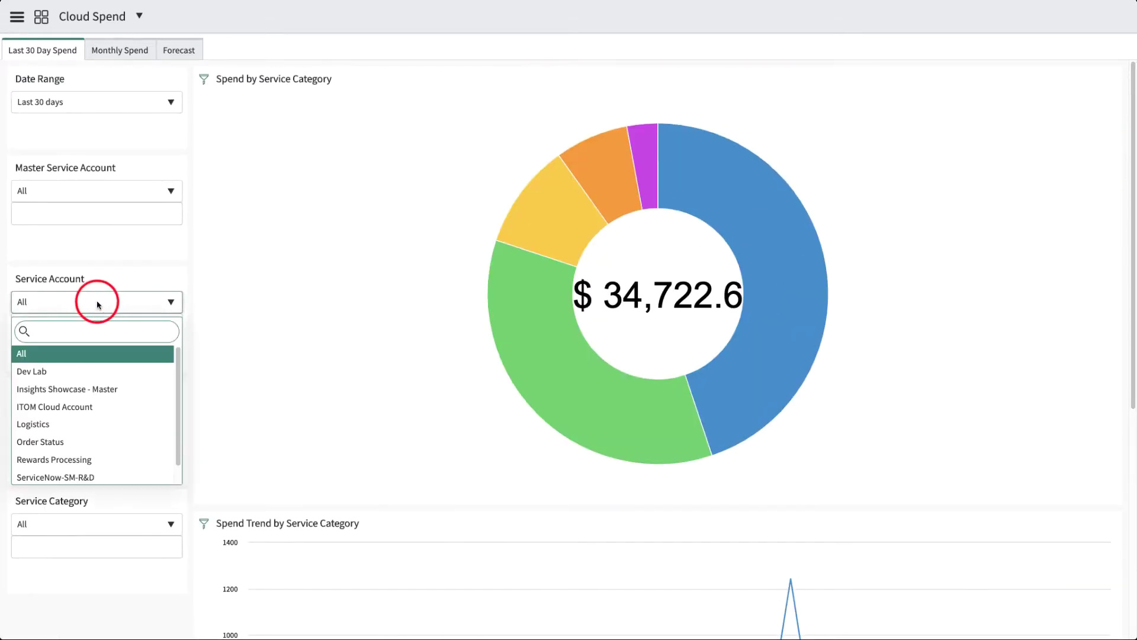
pyautogui.click(90, 372)
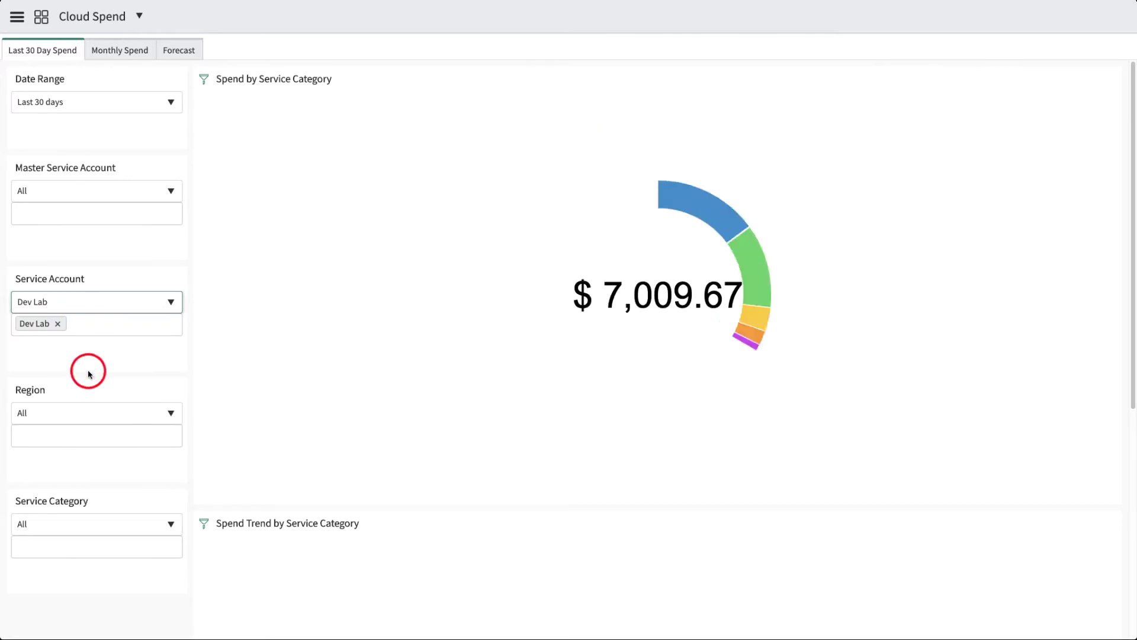
pyautogui.click(99, 415)
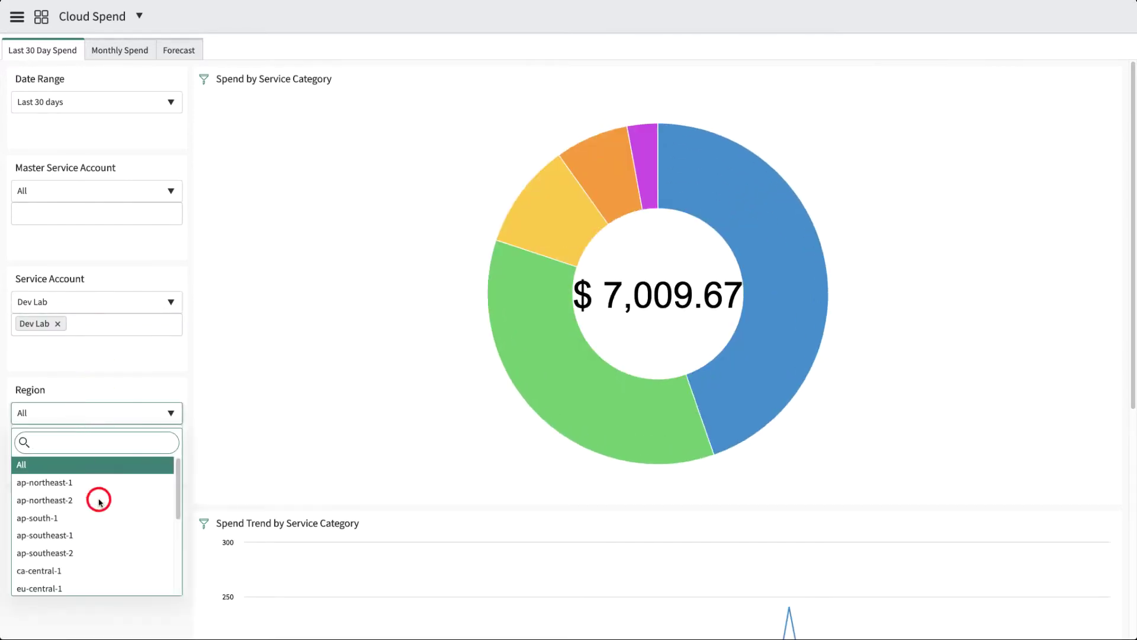
pyautogui.click(52, 500)
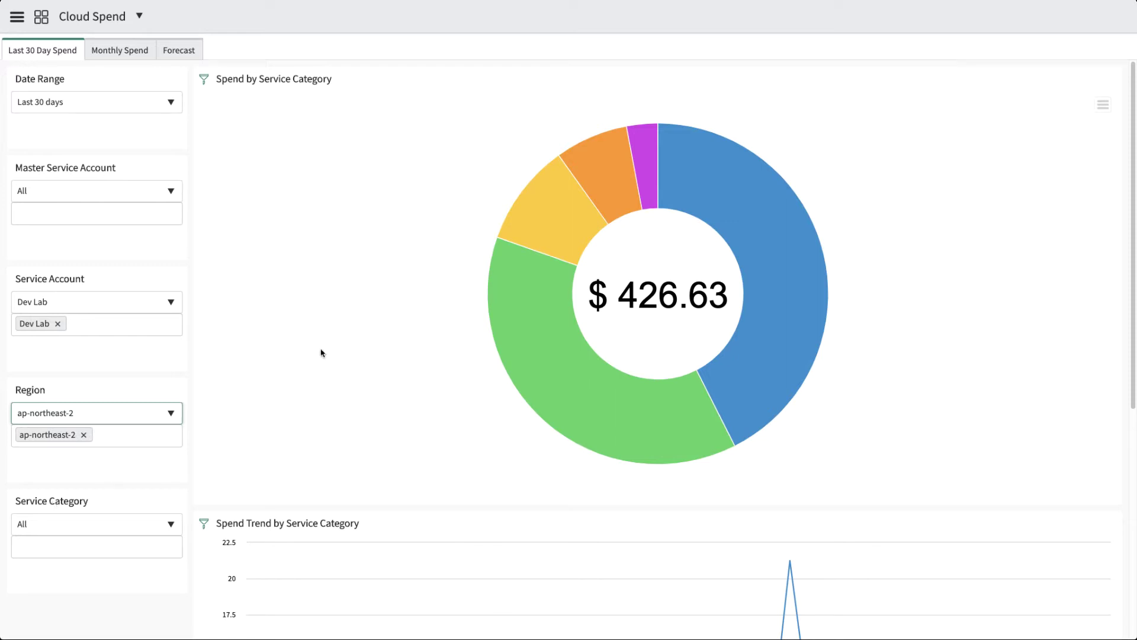
# Step: Show the Forecast tab: $36,995.00 this month and $37,591.00 next month
pyautogui.click(182, 52)
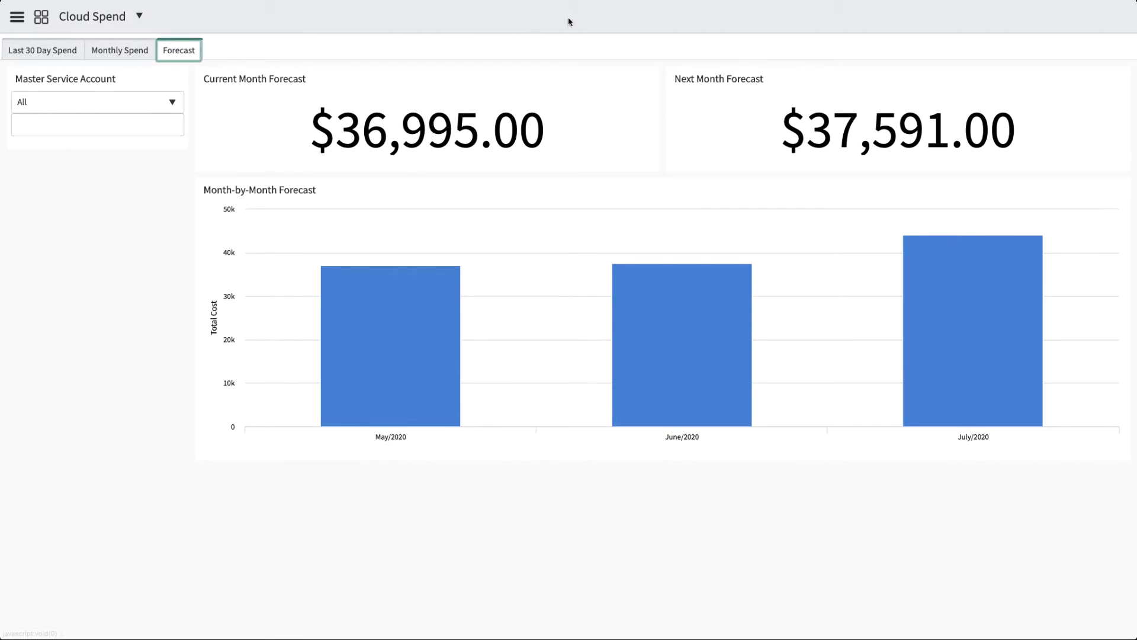
# Step: Go back to Cloud Insights and open Spend Optimization, showing $34,722.60 total cloud spend
pyautogui.hotkey('alt', 'Left')
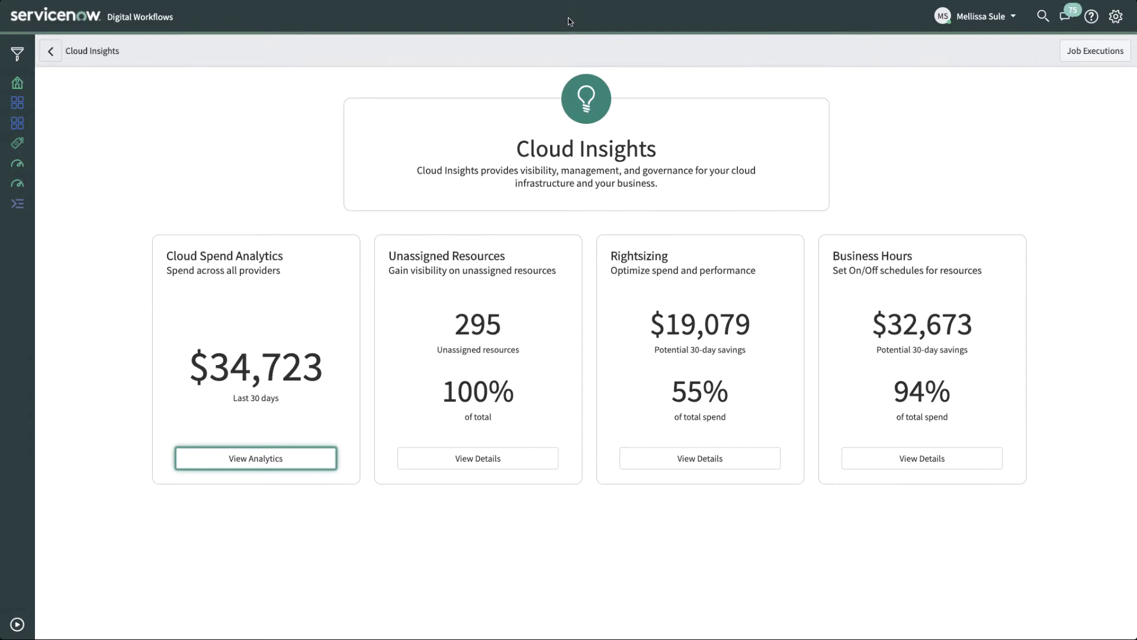
pyautogui.click(18, 123)
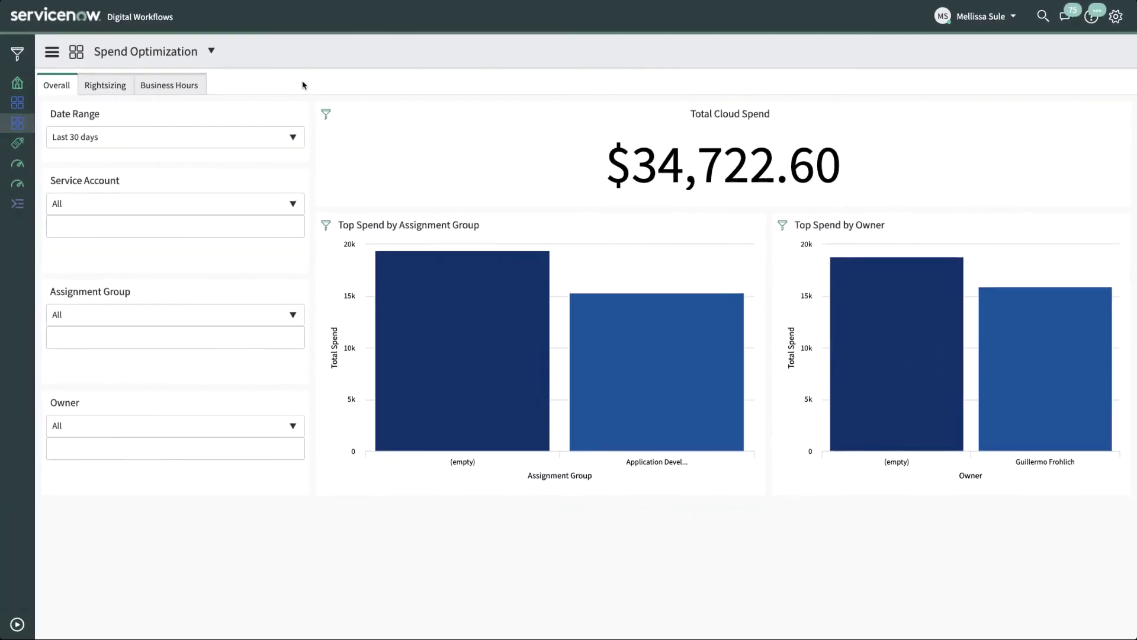
# Step: Return to the overview listing 295 unassigned resources and $19,079 rightsizing savings
pyautogui.click(17, 83)
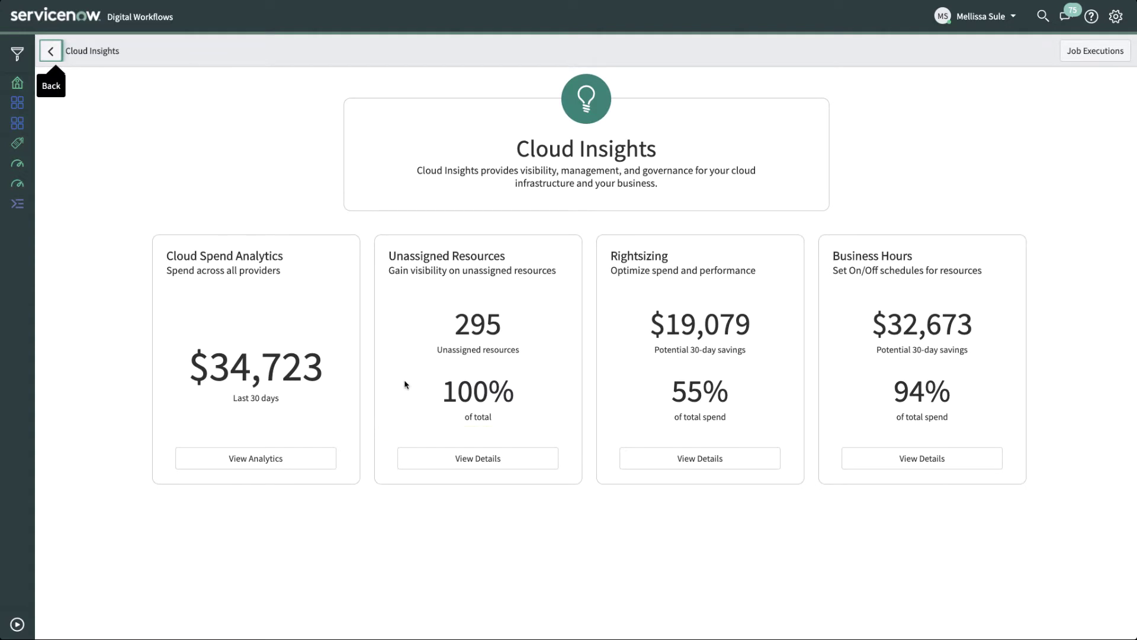
# Step: Open Unassigned Resources details and list all 295 unassigned virtual machine instances
pyautogui.click(479, 460)
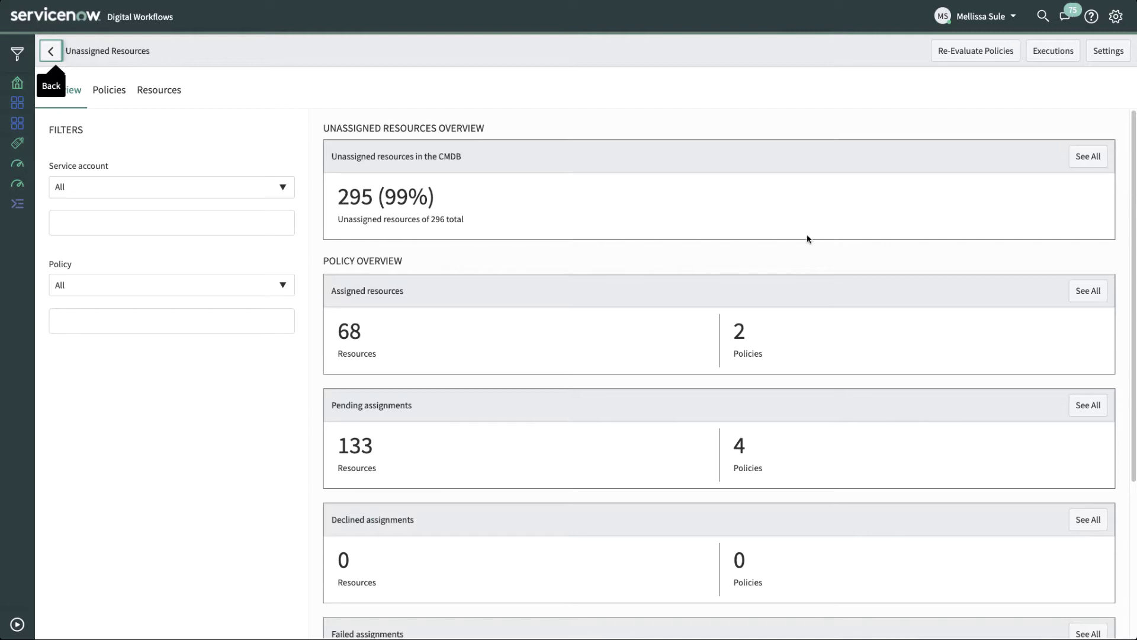
pyautogui.click(1086, 159)
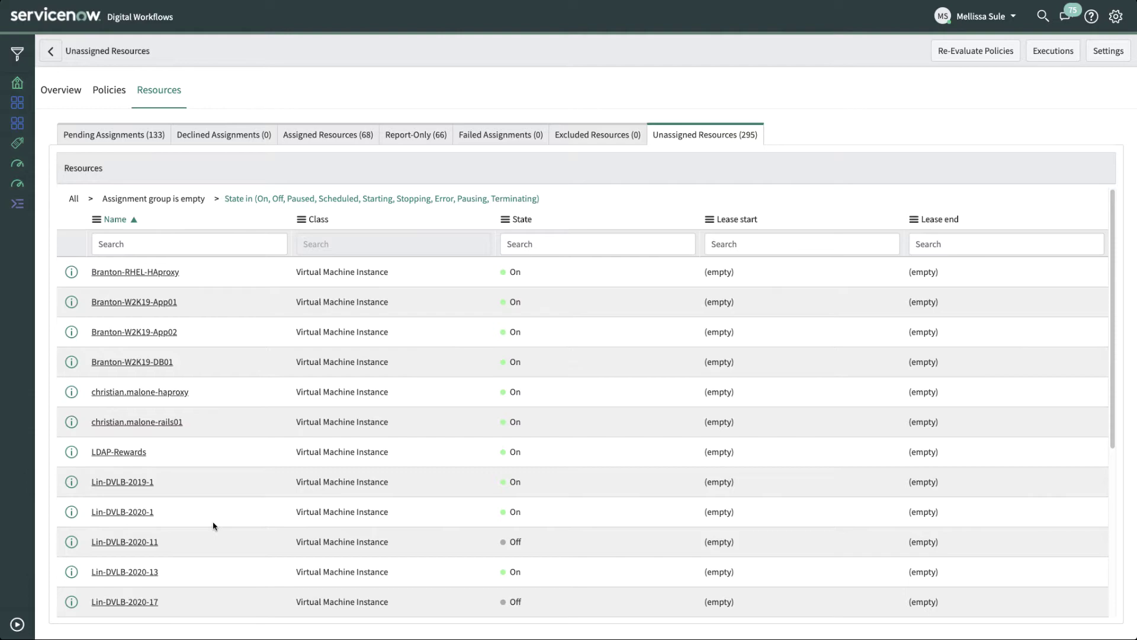
pyautogui.click(138, 511)
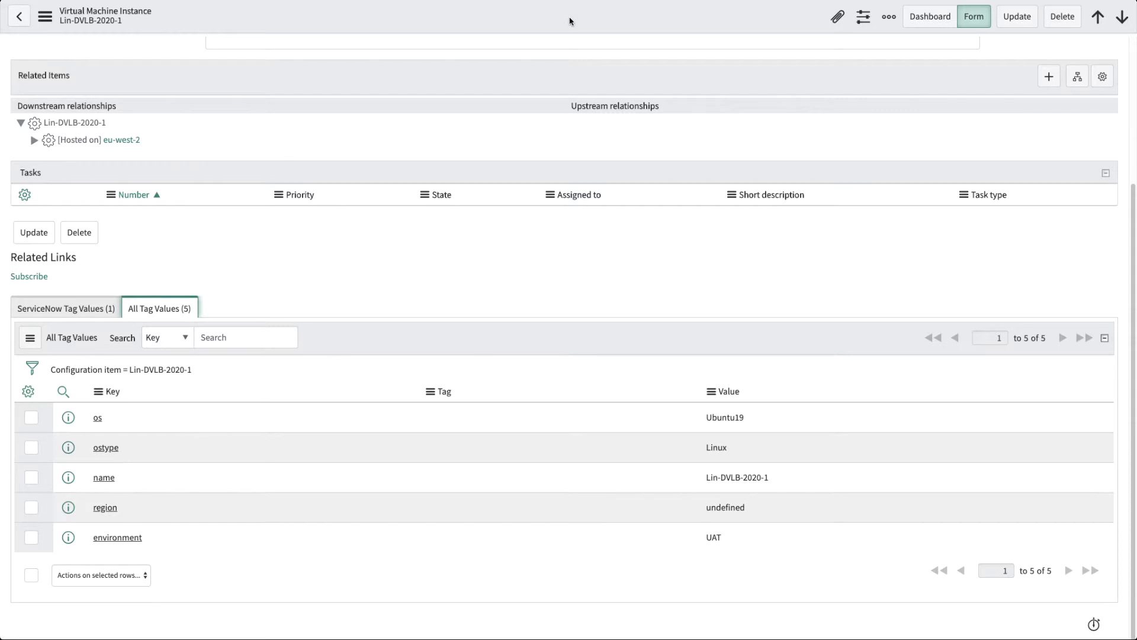
pyautogui.click(570, 21)
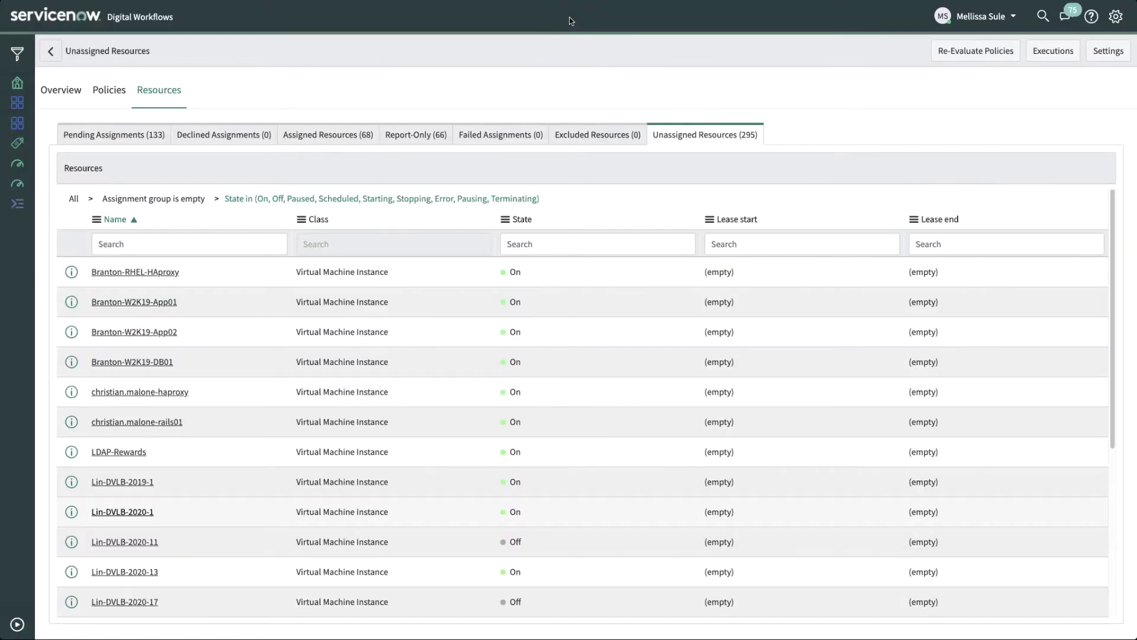
# Step: Show the Policies tab with Auto and Report policies like Dev Lab UAT
pyautogui.click(109, 90)
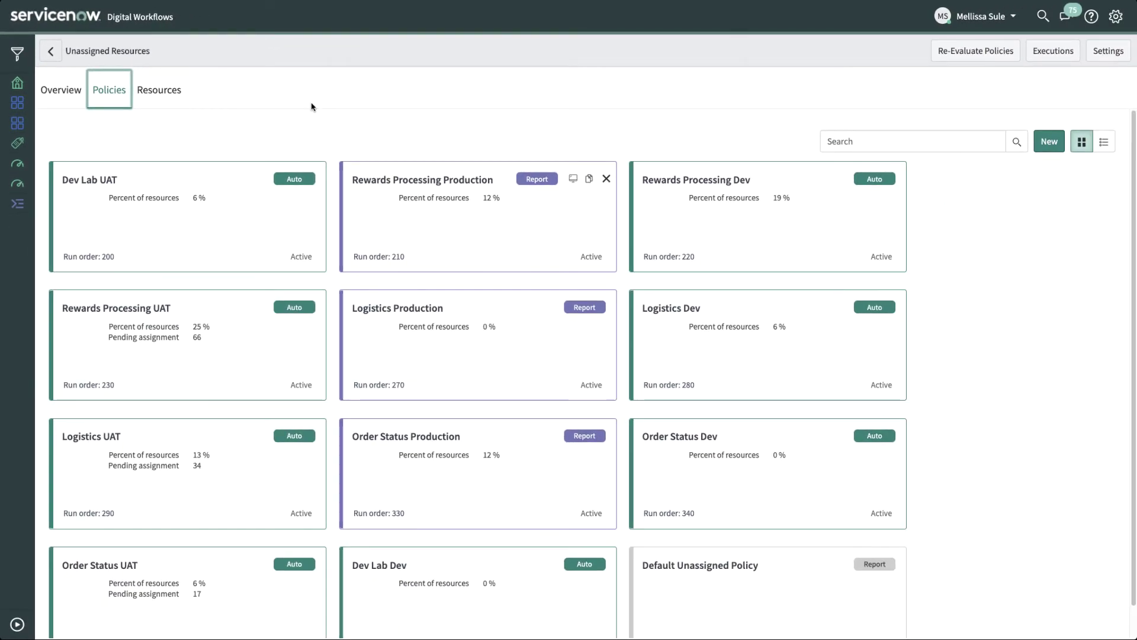
pyautogui.click(424, 183)
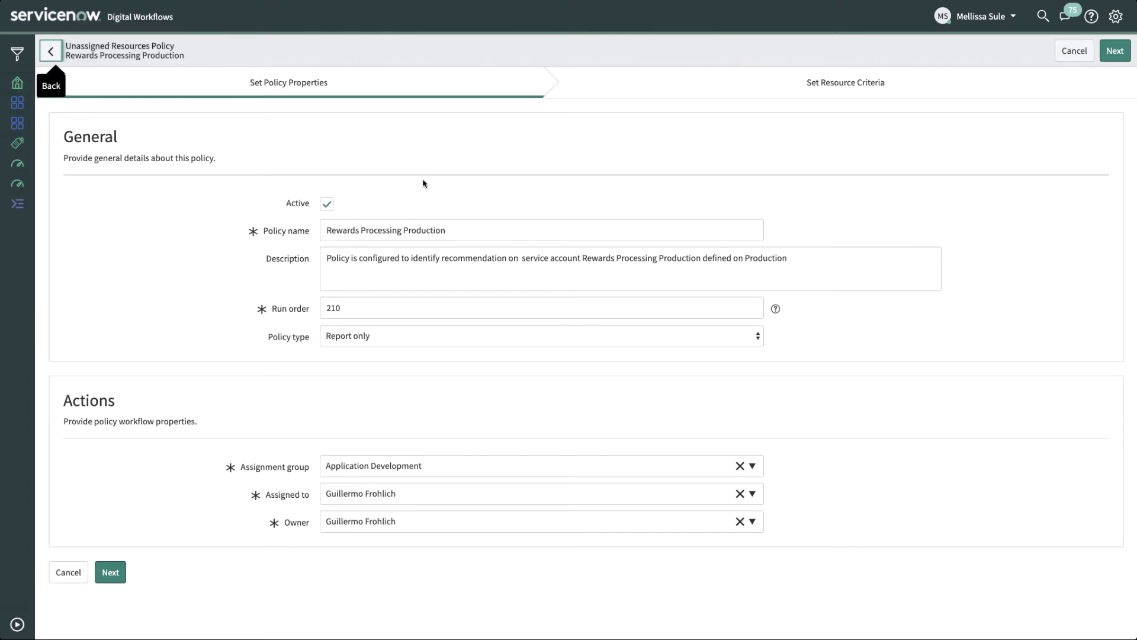
pyautogui.click(868, 84)
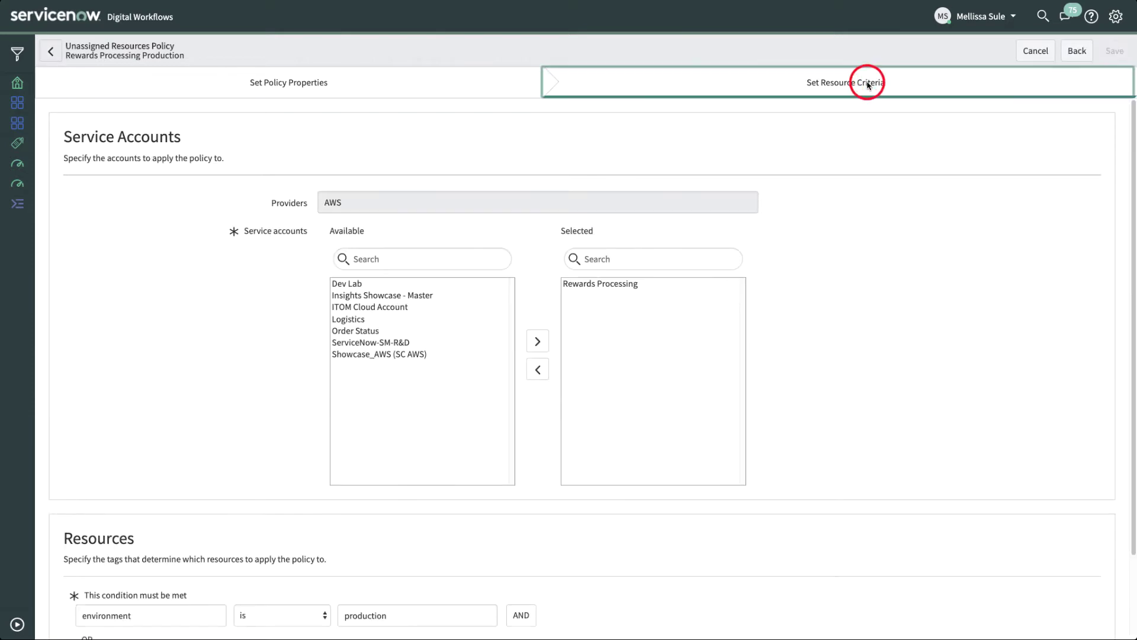
pyautogui.scroll(-2, 870, 111)
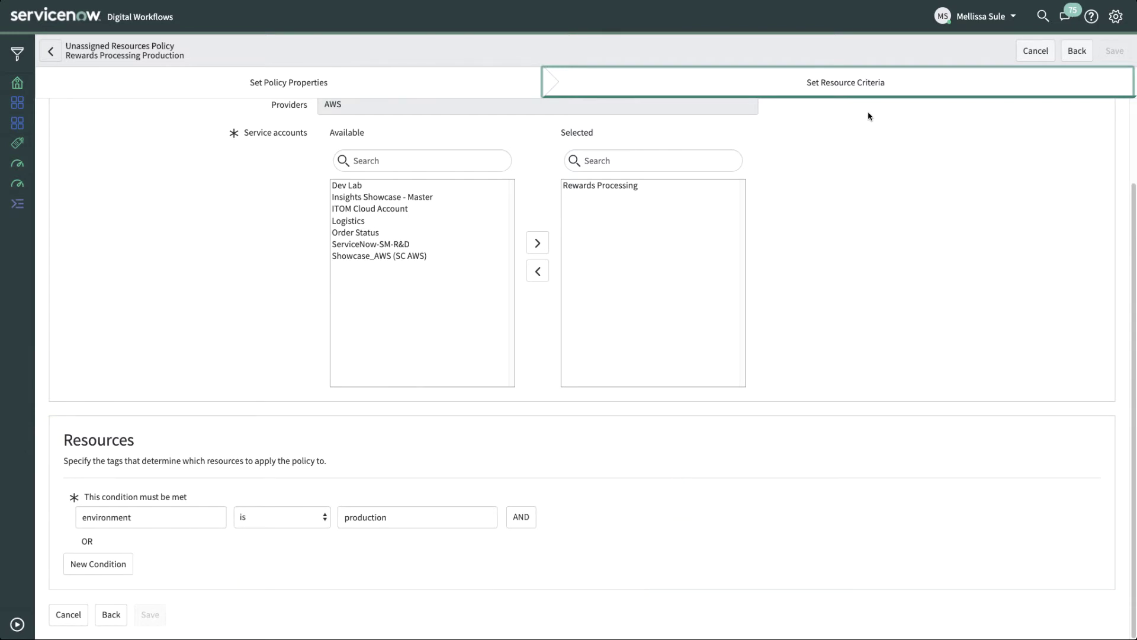
pyautogui.click(52, 52)
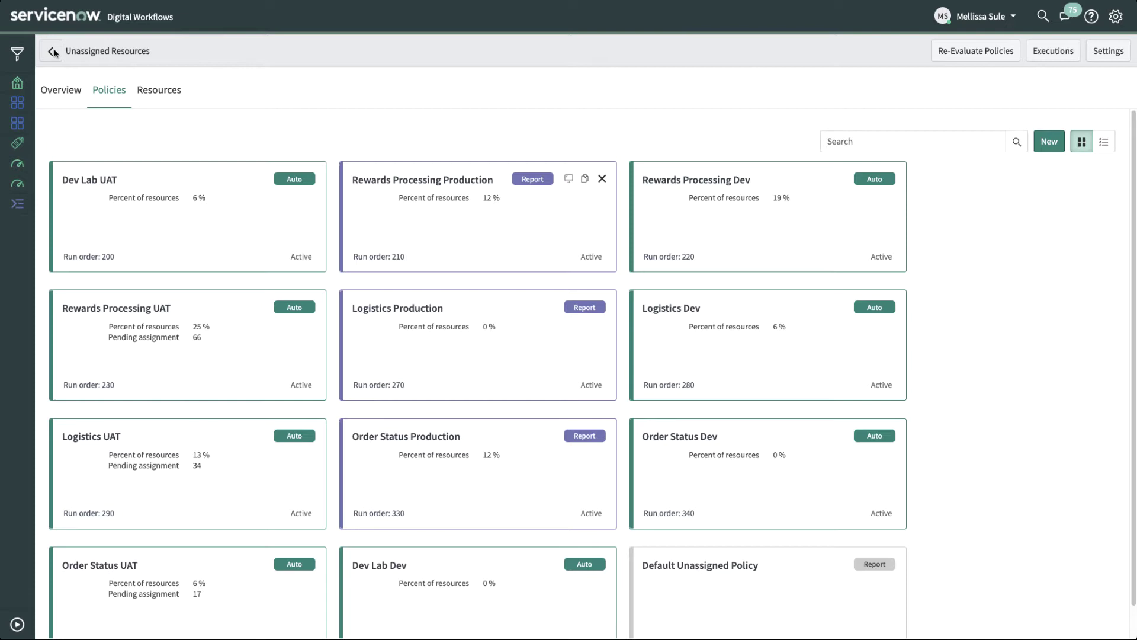
# Step: Review the resources pending assignment, then go back to the Cloud Insights overview
pyautogui.click(160, 92)
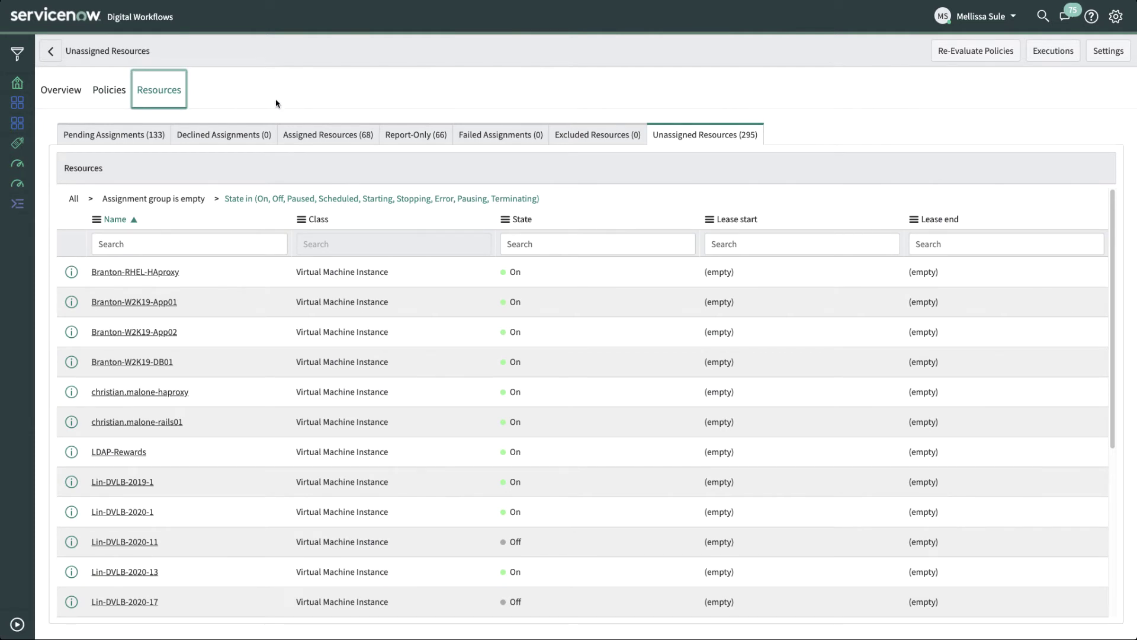
pyautogui.click(114, 136)
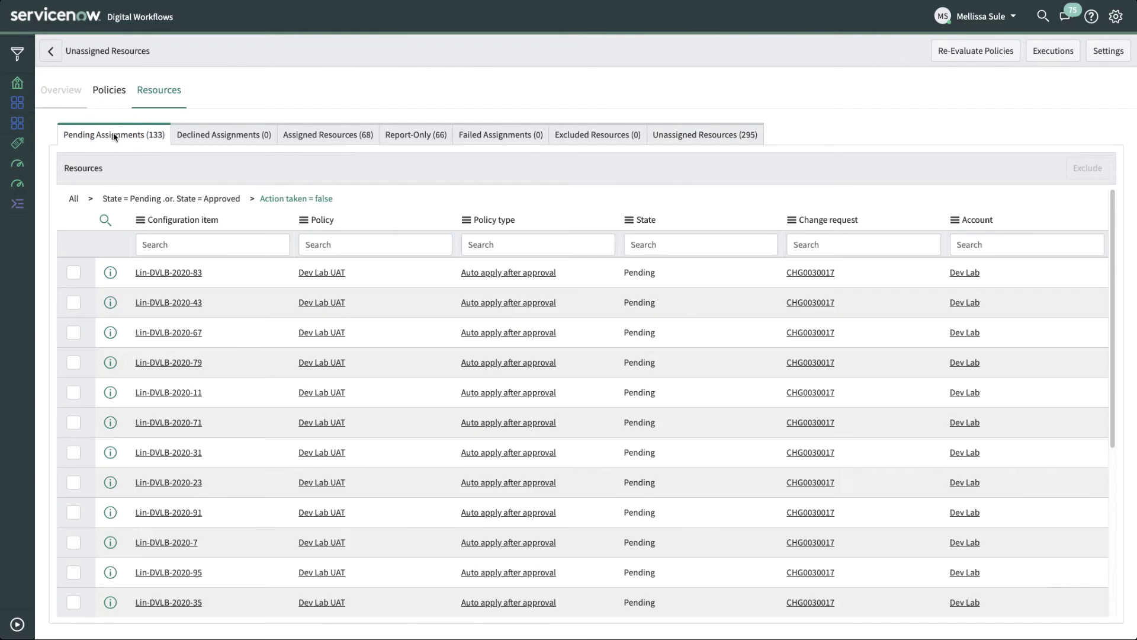
pyautogui.click(18, 84)
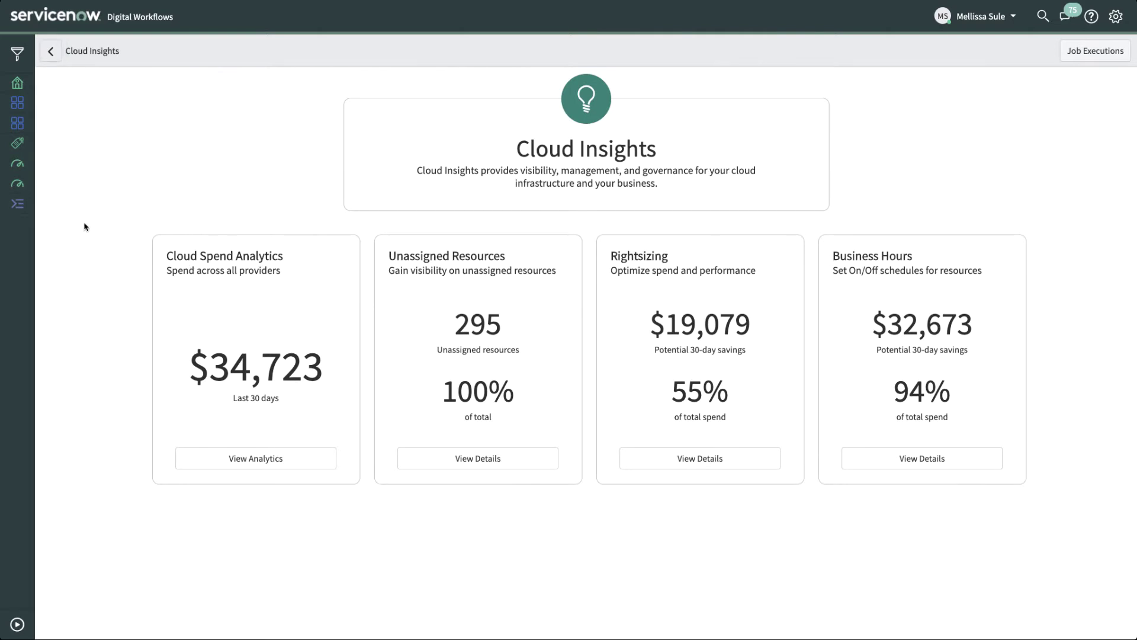
# Step: Open Rightsizing details, led by m5.4xlarge→c5.2xlarge saving $556.94 monthly
pyautogui.click(687, 457)
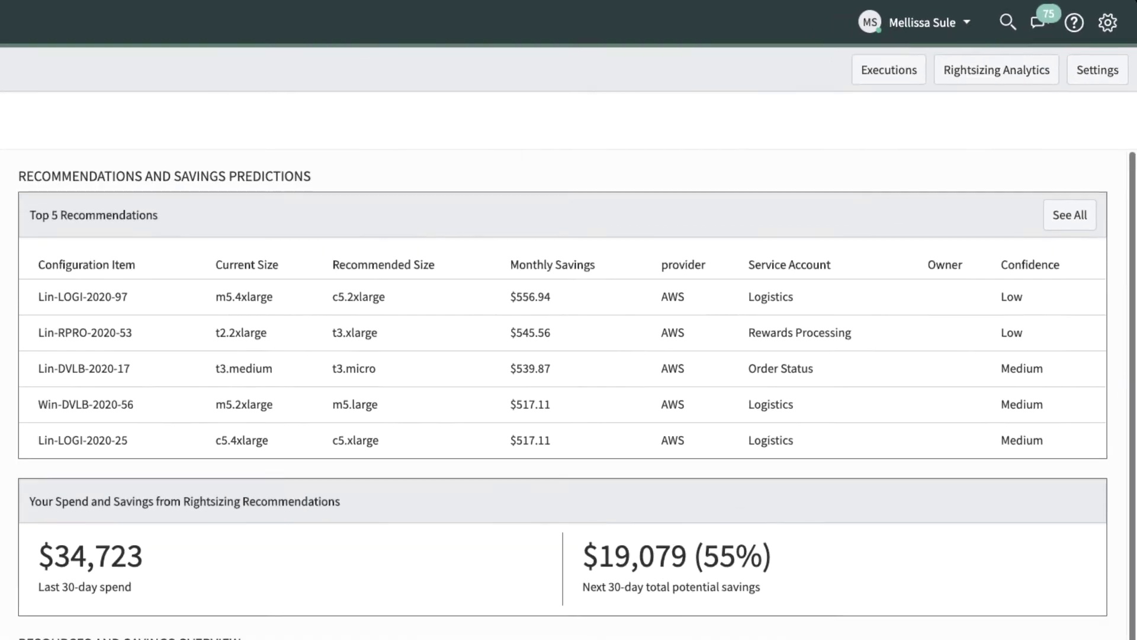
pyautogui.moveTo(1131, 432); pyautogui.dragTo(1130, 569)
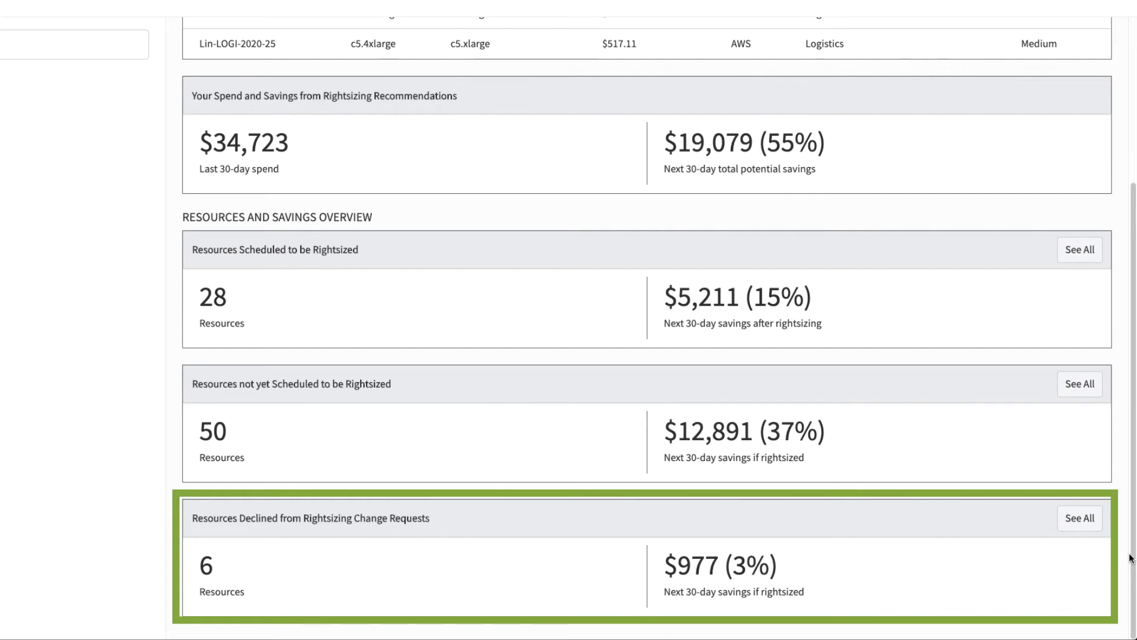
# Step: Open all rightsizing recommendations and select Lin-DVLB-2020-17 and Win-DVLB-2020-56
pyautogui.click(1128, 81)
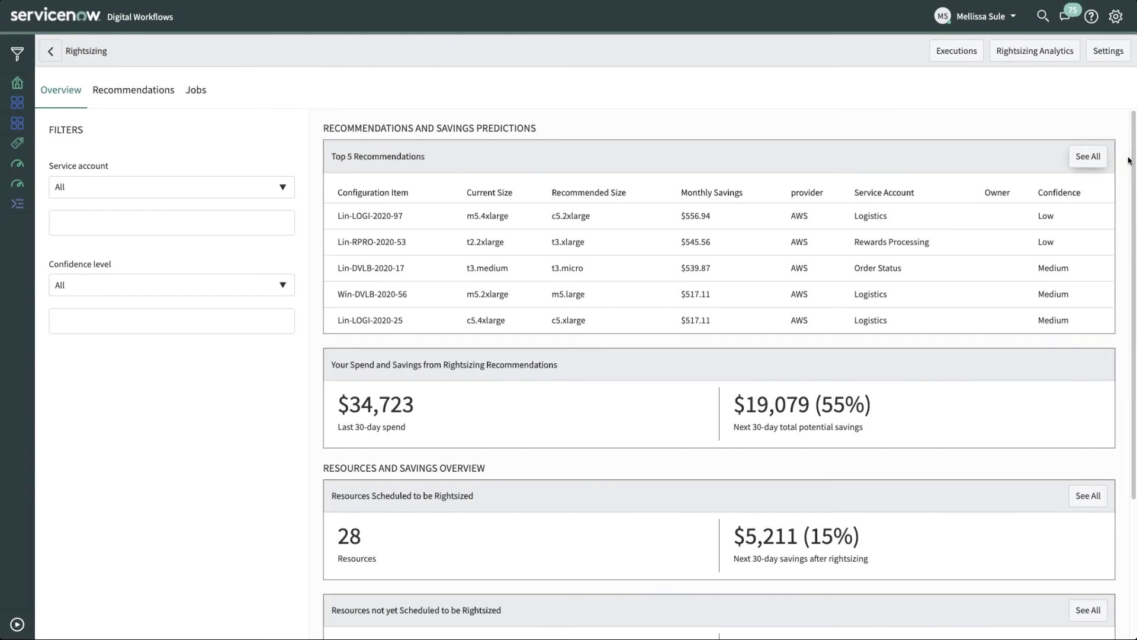
pyautogui.click(1088, 157)
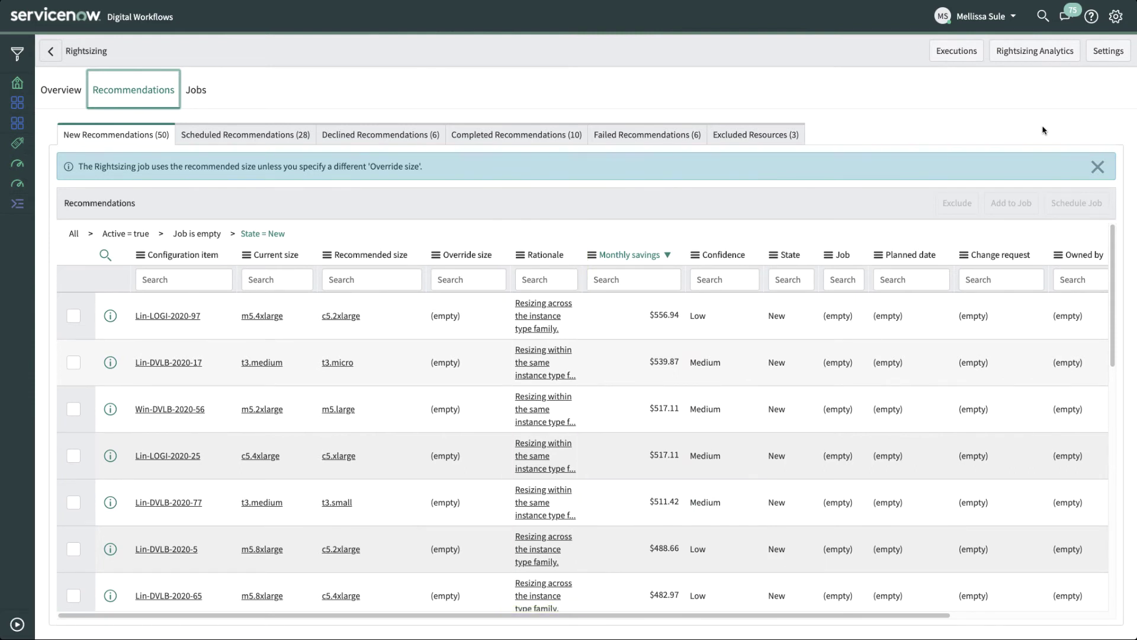
pyautogui.click(74, 363)
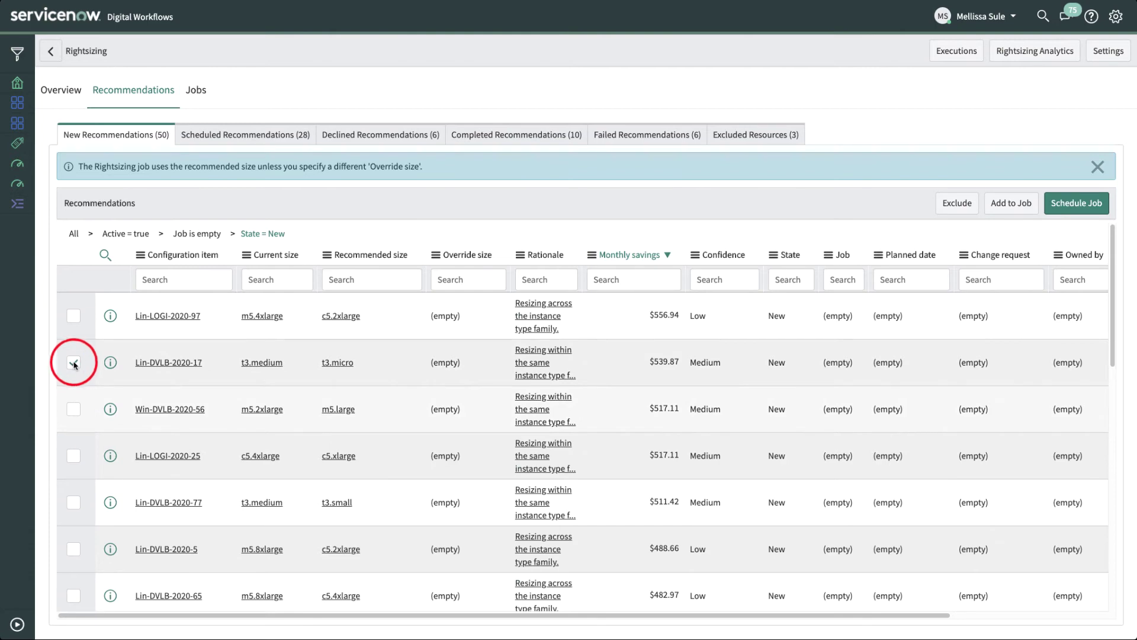
pyautogui.click(73, 411)
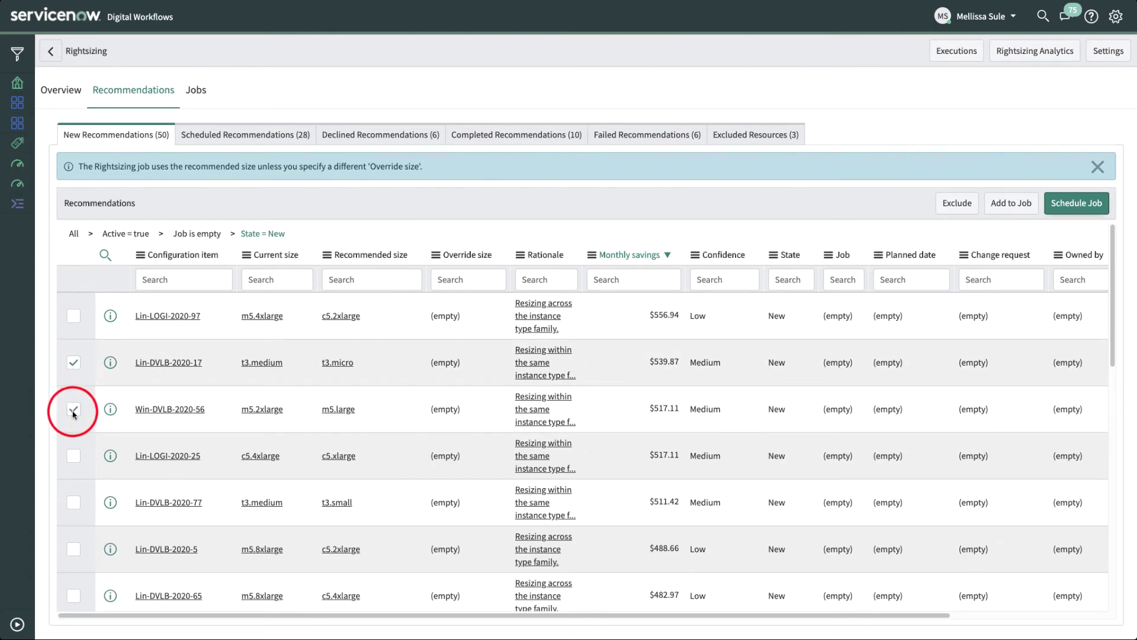
# Step: Schedule job 'Rightsizing' with Auto-rightsize policy and the Rightsizing change template
pyautogui.click(1077, 204)
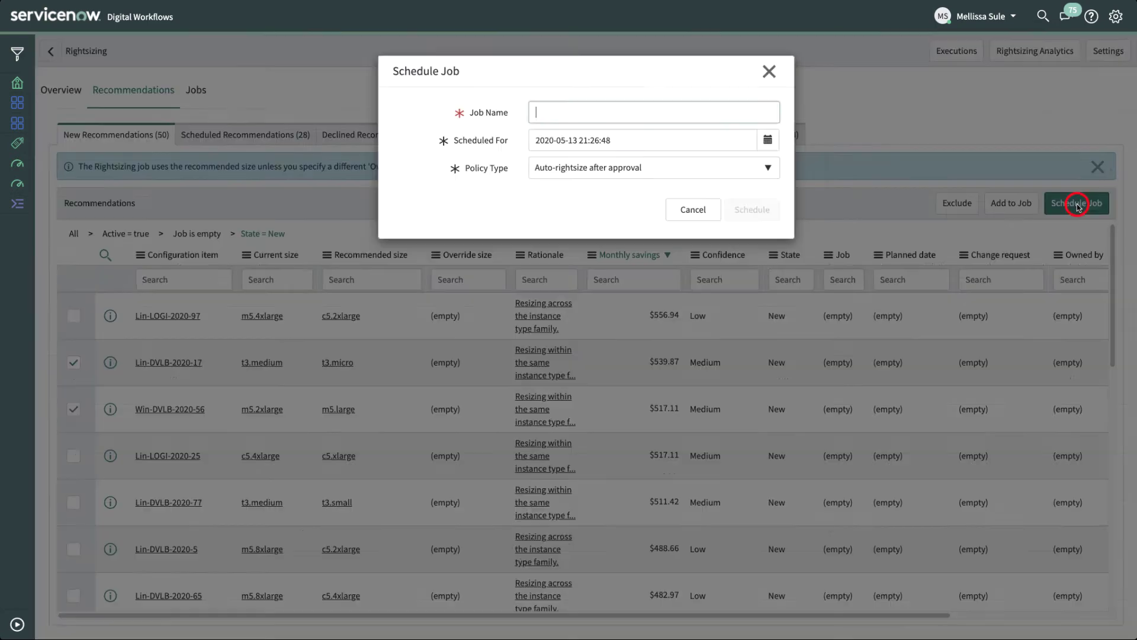
pyautogui.write('Rightsizing')
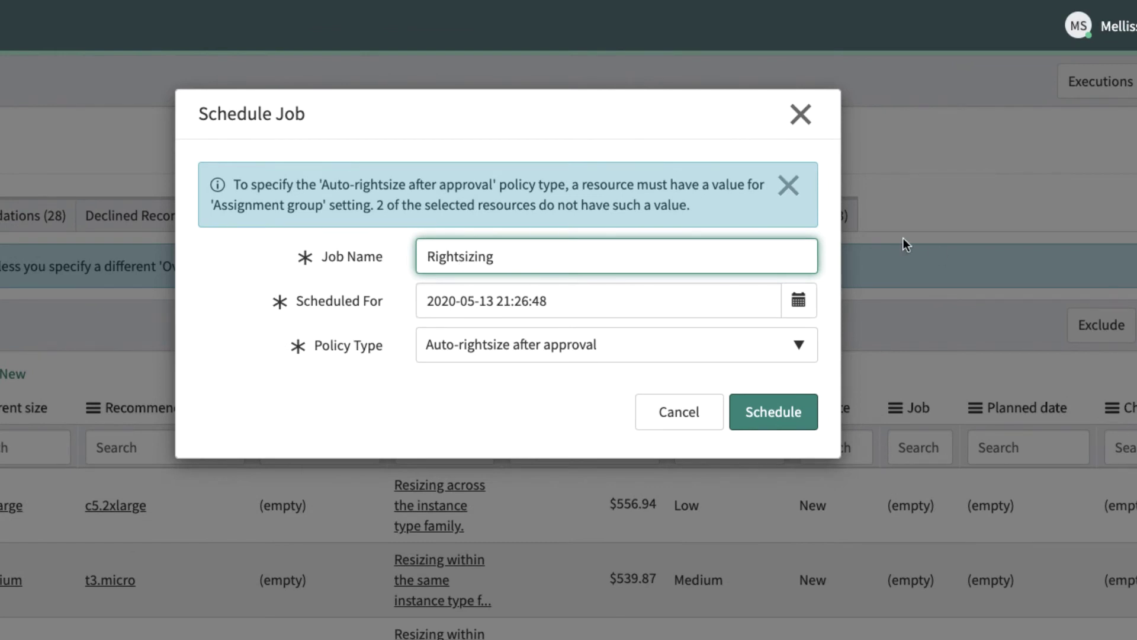
pyautogui.click(511, 344)
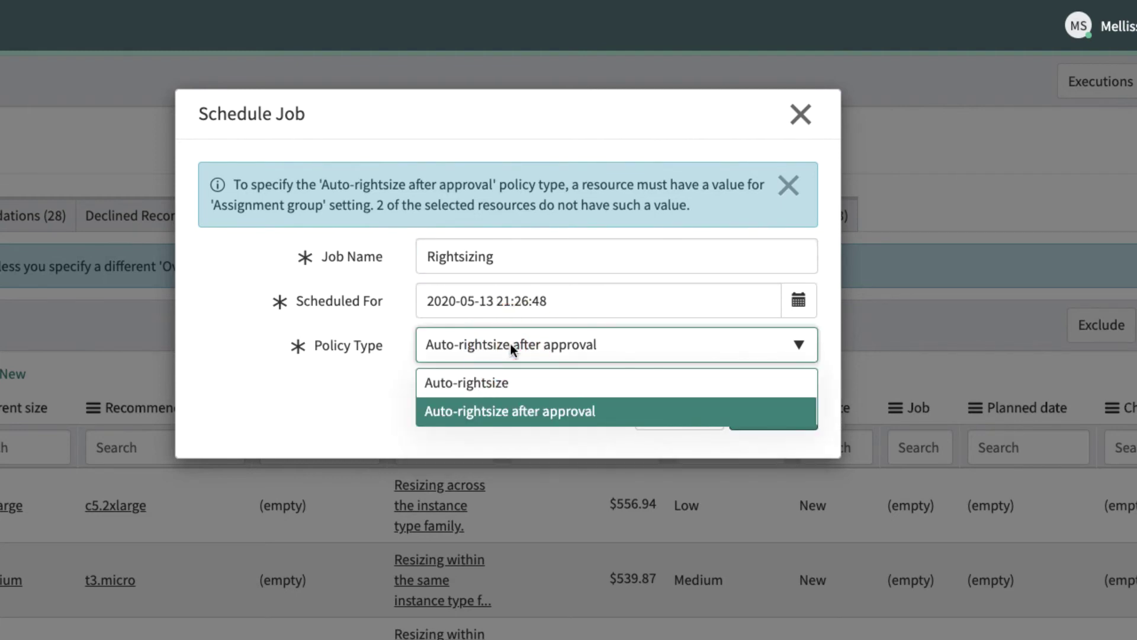
pyautogui.click(539, 382)
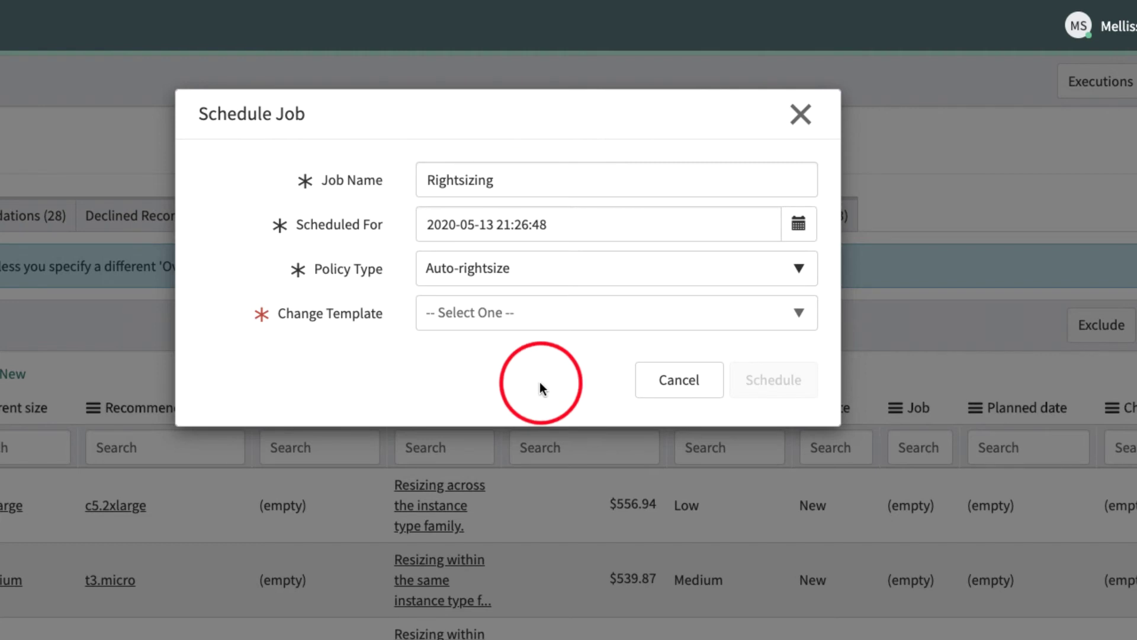
pyautogui.click(619, 310)
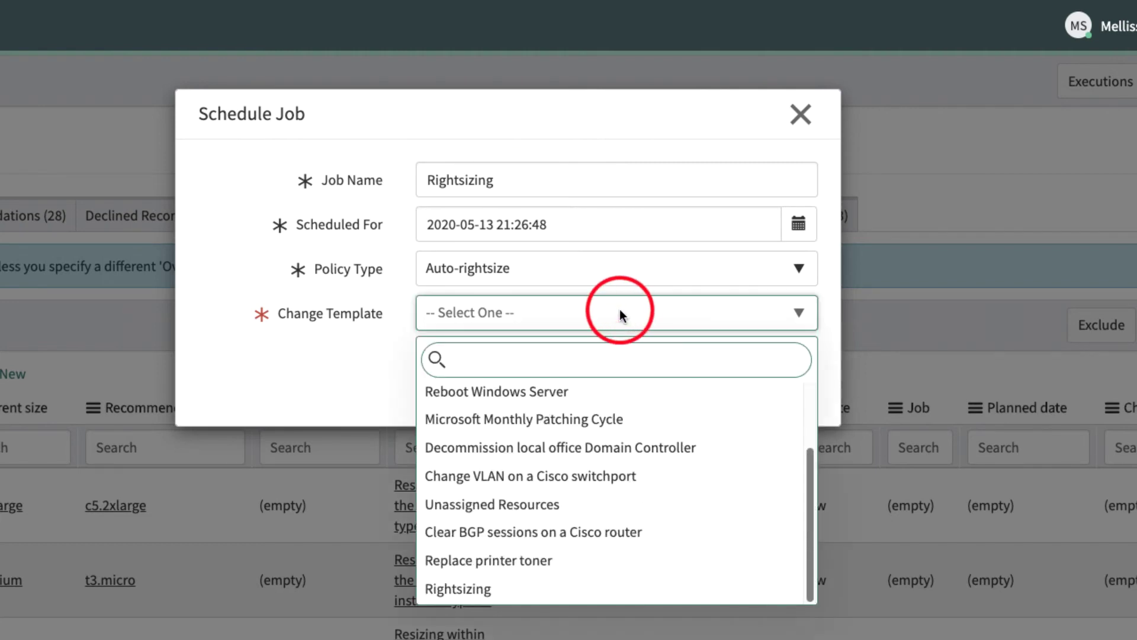
pyautogui.click(555, 588)
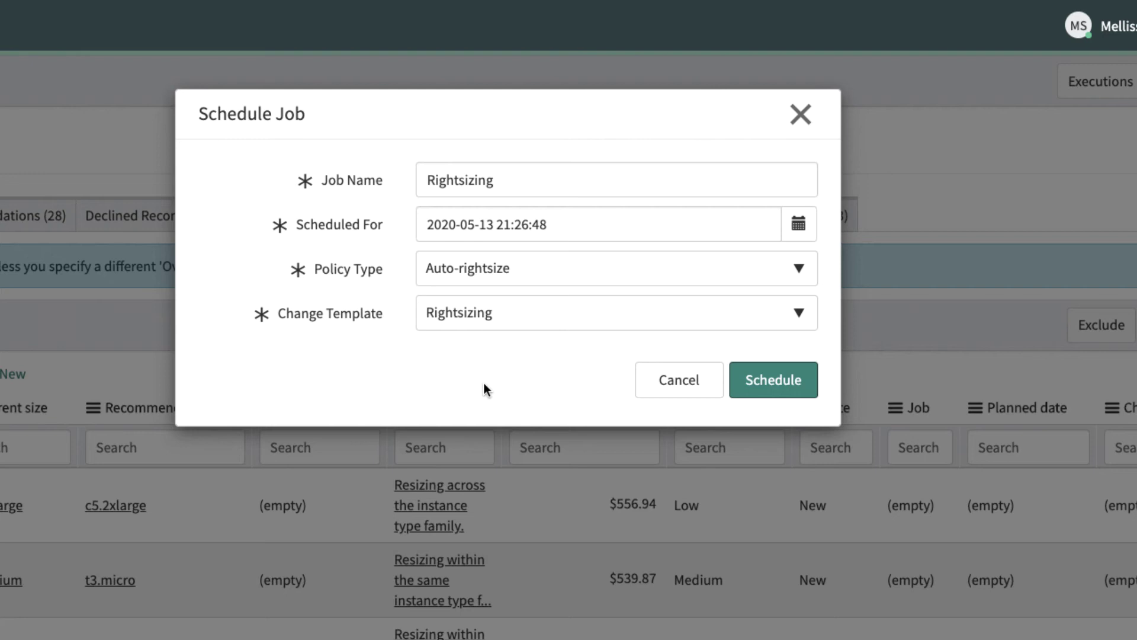
pyautogui.click(773, 383)
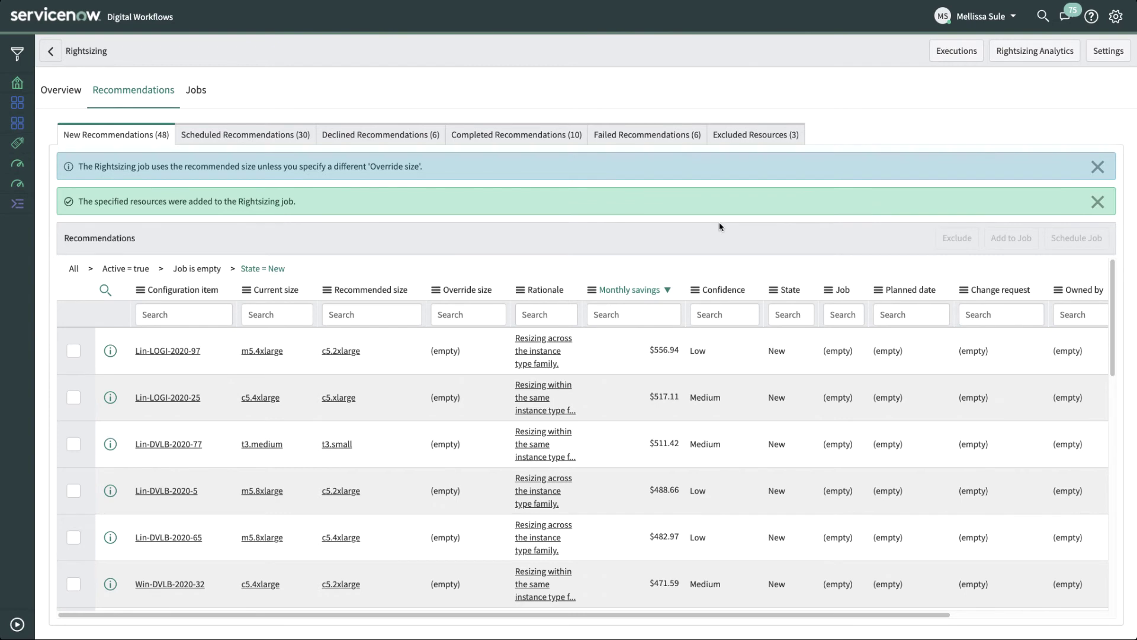
# Step: Go back to the Cloud Insights home page showing $34,723 spend and 295 unassigned resources
pyautogui.click(17, 83)
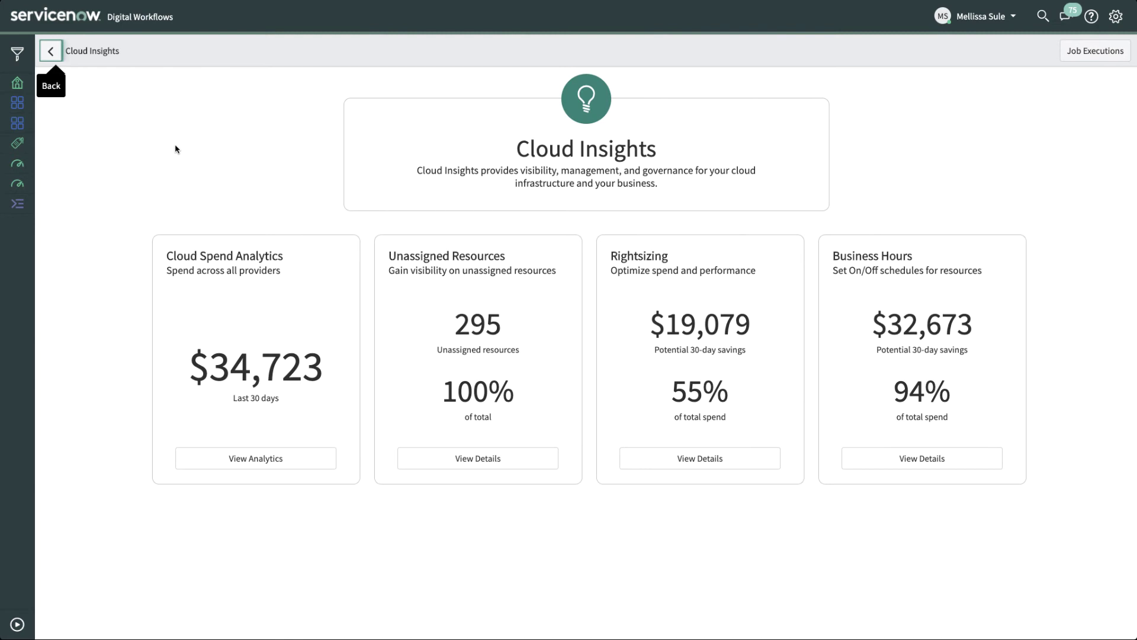
# Step: Review the Business Hours overview: top 5 savings at $40.84 monthly each, $32,673 total potential savings
pyautogui.click(924, 460)
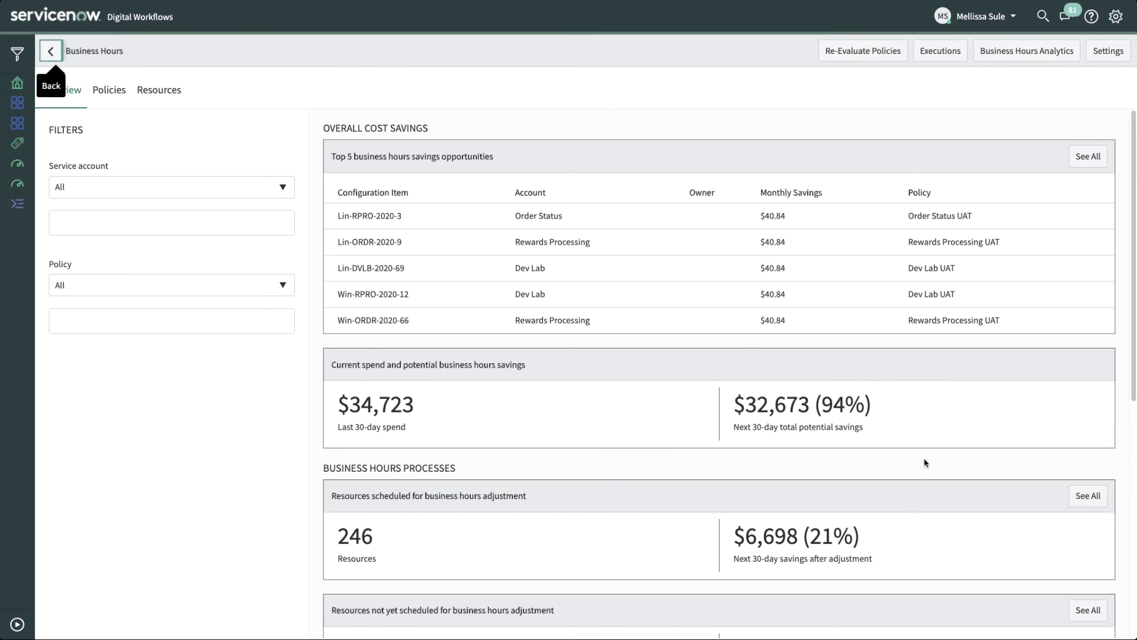
pyautogui.click(1128, 522)
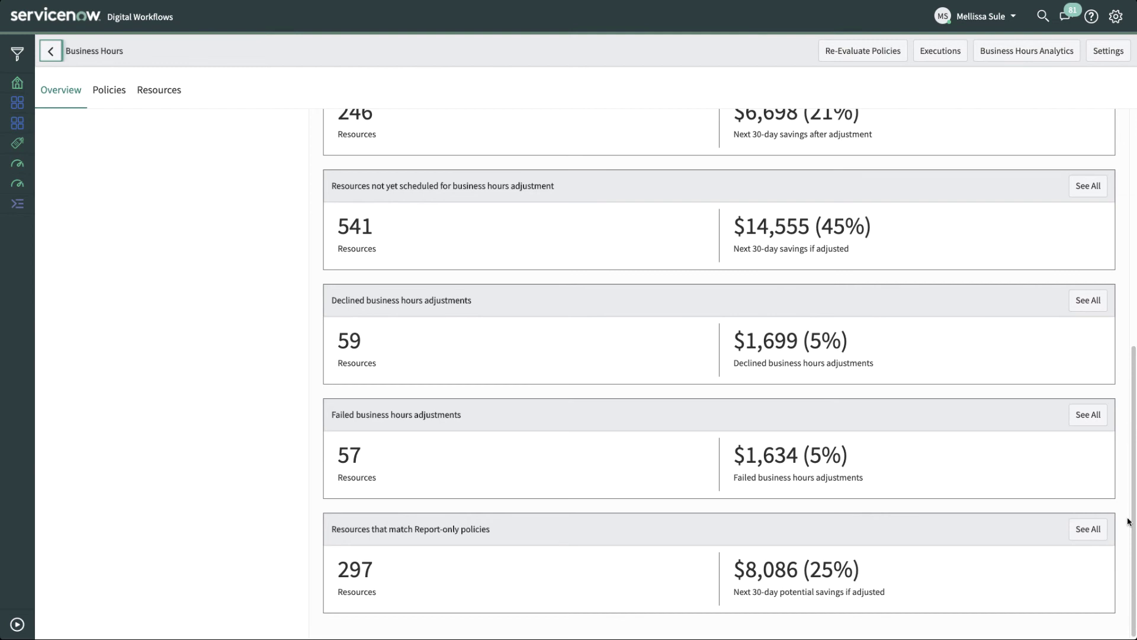
pyautogui.click(1128, 234)
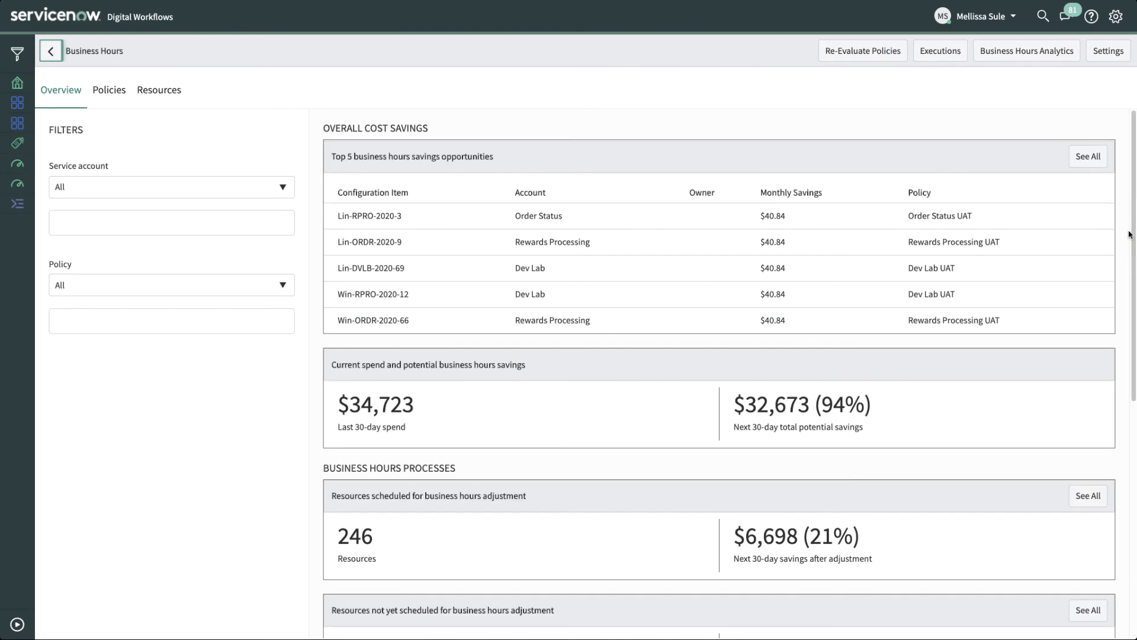
# Step: List the Business Hours policies, including Dev Lab UAT at $4,311.61 monthly savings
pyautogui.click(109, 91)
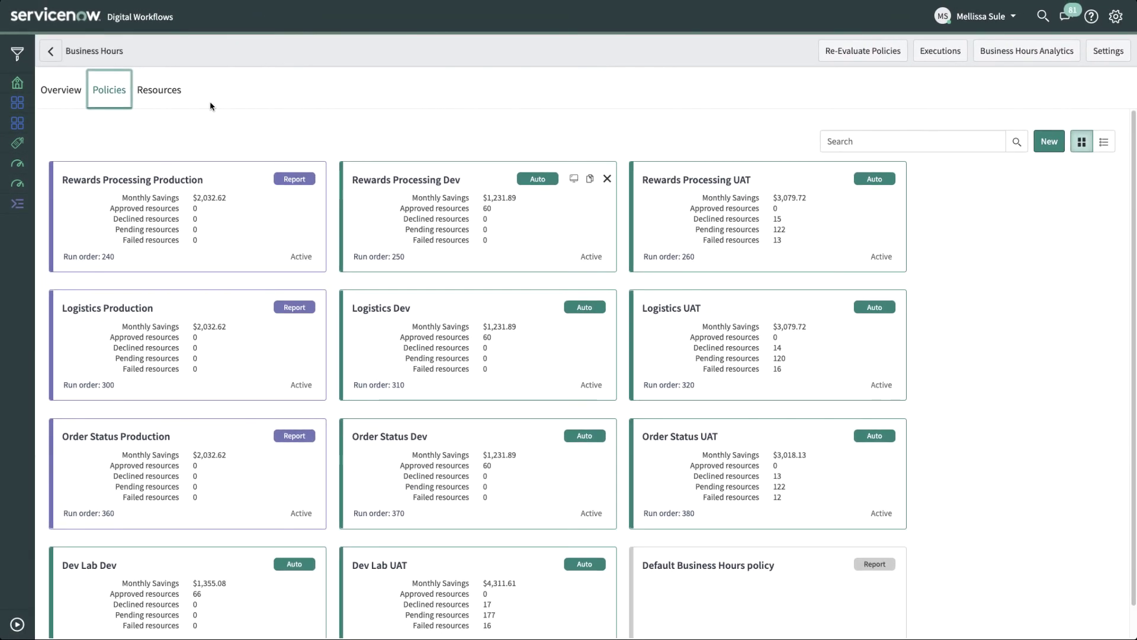
# Step: Open the Rewards Processing Dev policy, set to Auto-apply on the 8am - 10pm Weekdays EST schedule
pyautogui.click(408, 183)
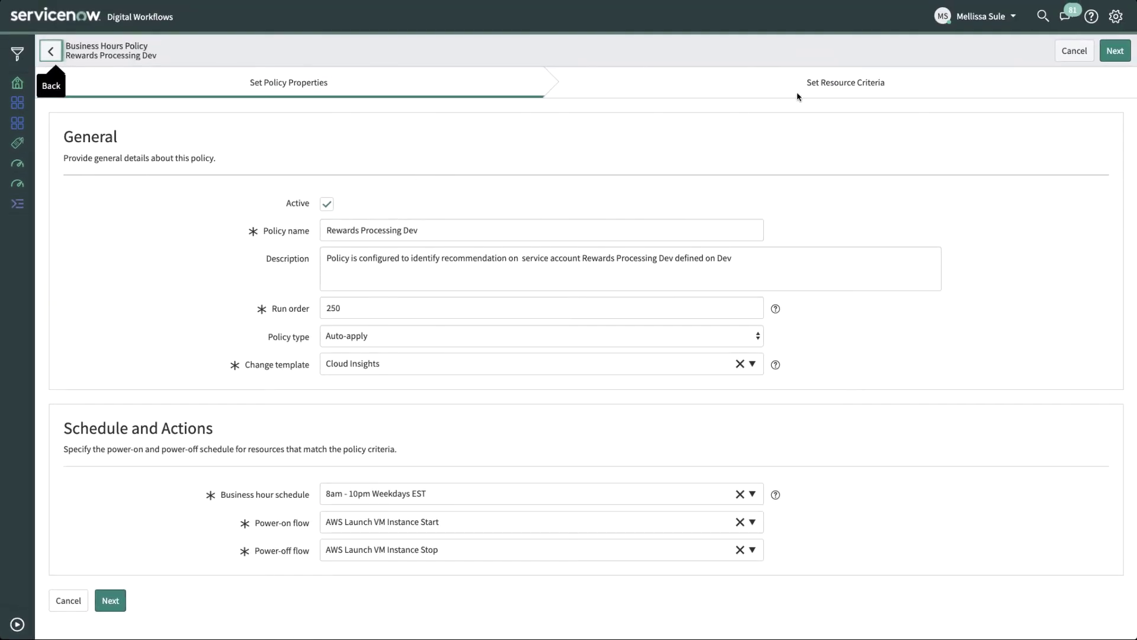
# Step: View the Rewards Processing Dev policy's resource criteria: Rewards Processing account, environment is dev
pyautogui.click(845, 83)
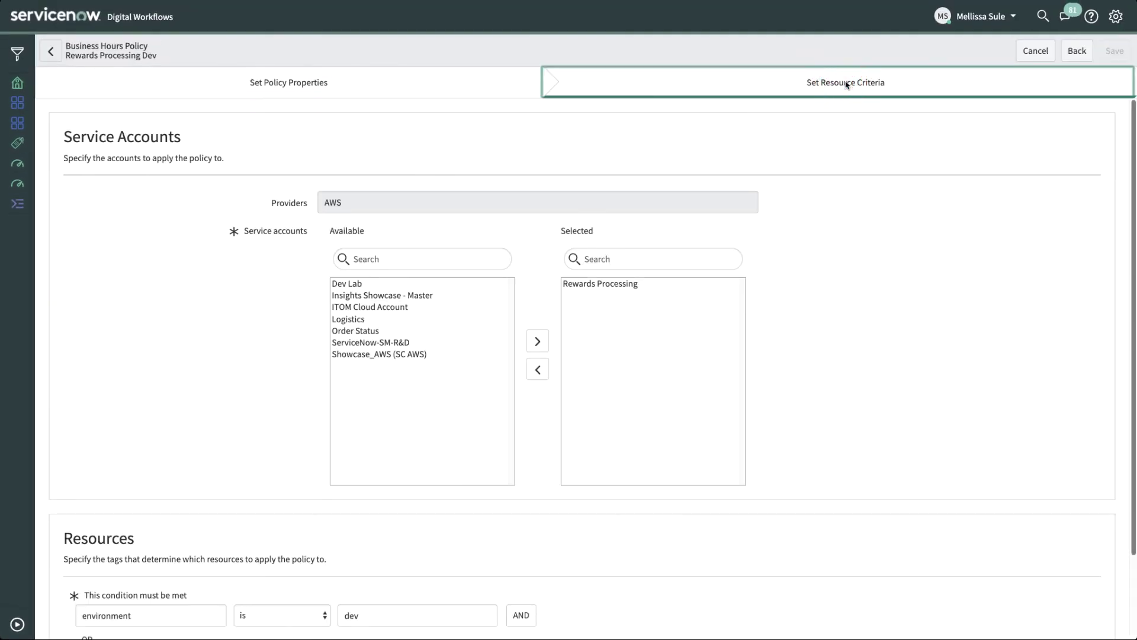
pyautogui.scroll(-3, 846, 84)
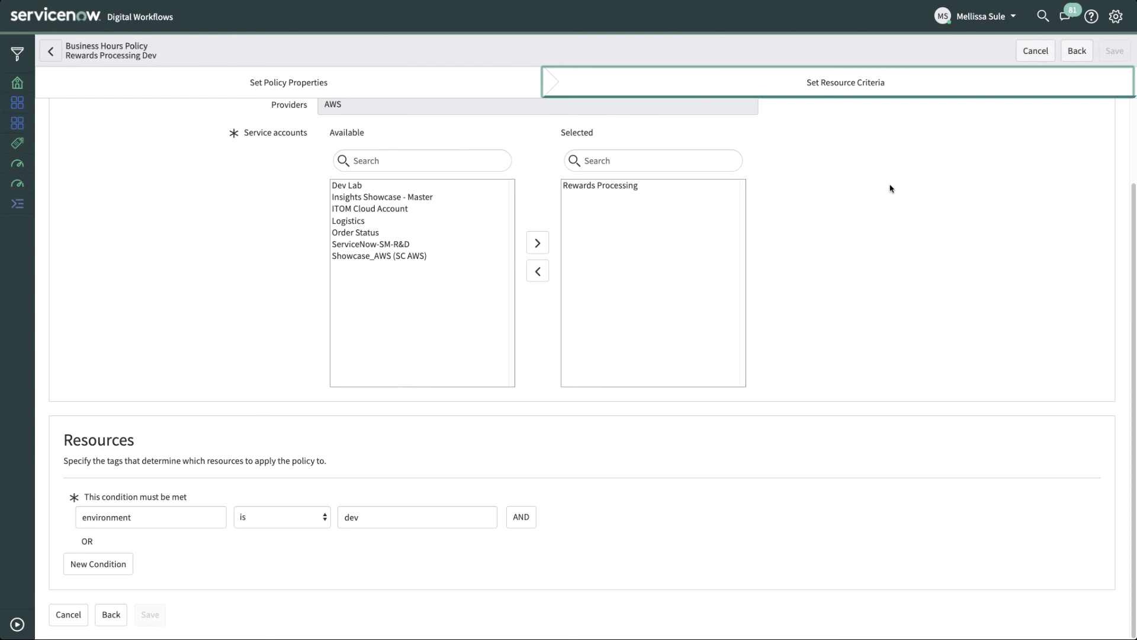
# Step: Leave the Rewards Processing Dev policy form for the Cloud Insights home page
pyautogui.click(18, 85)
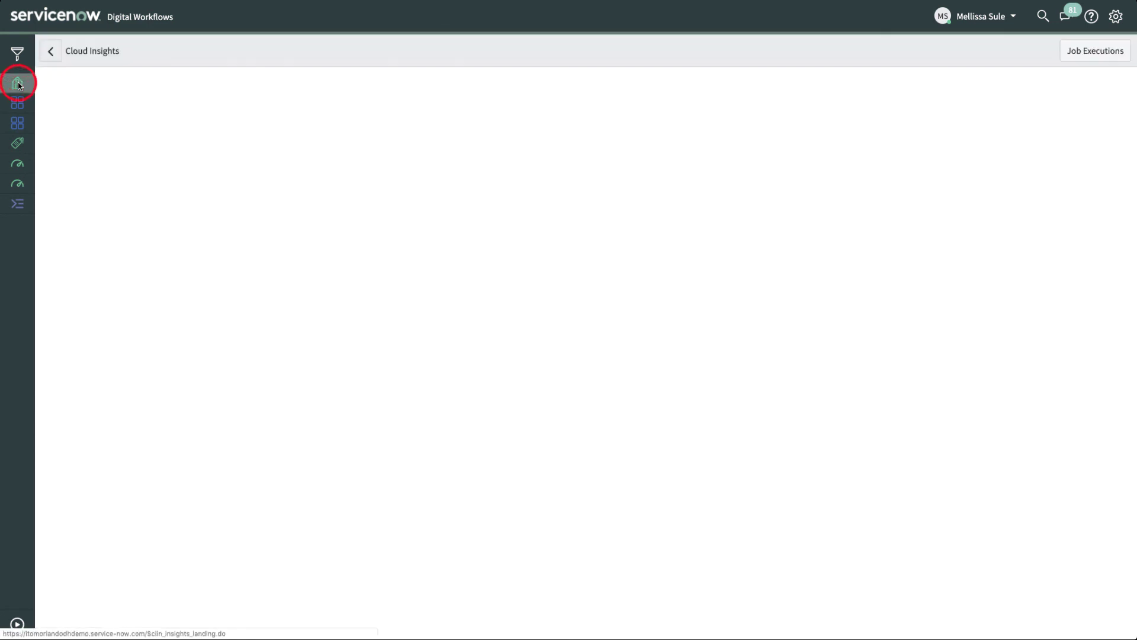